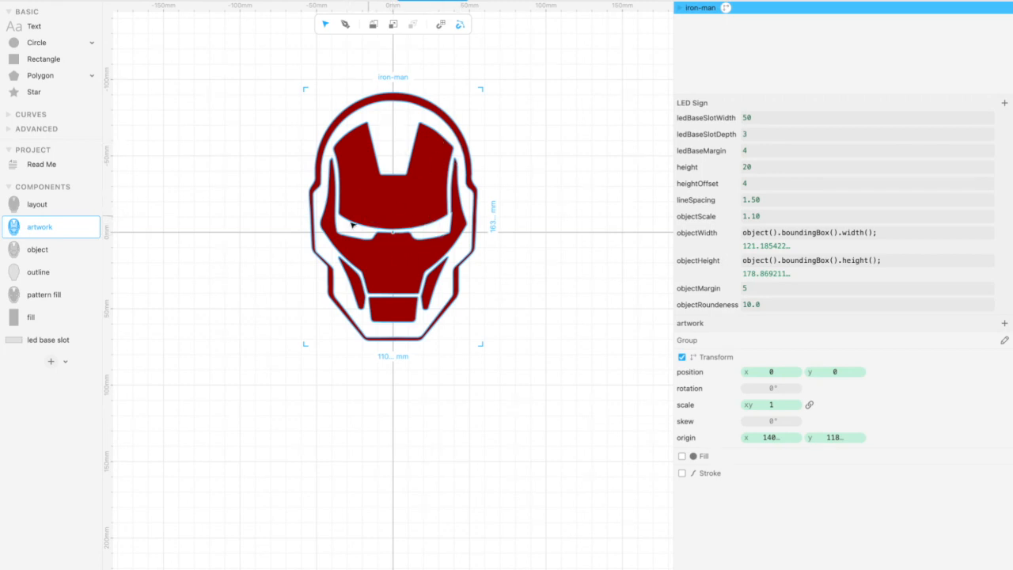
# - In the layout component, set ledBaseSlotWidth to 70 and ledBaseSlotDepth to 18
pyautogui.click(48, 205)
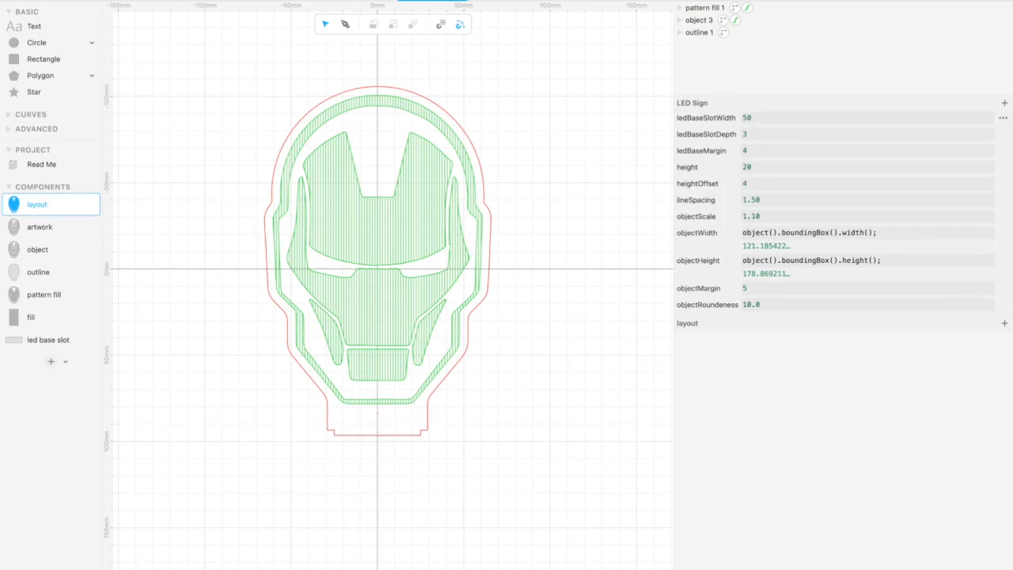
pyautogui.click(742, 117)
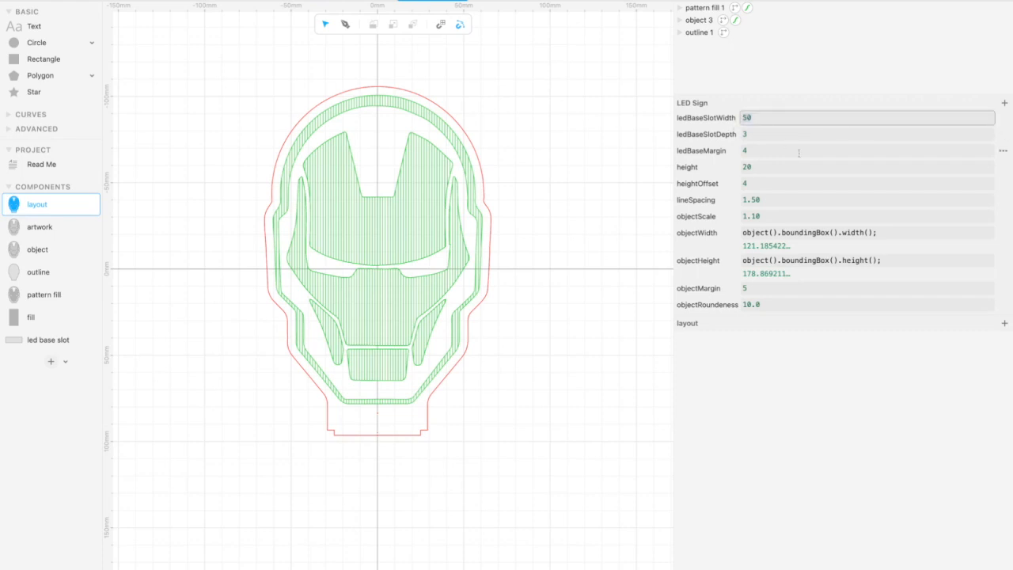
pyautogui.write('70')
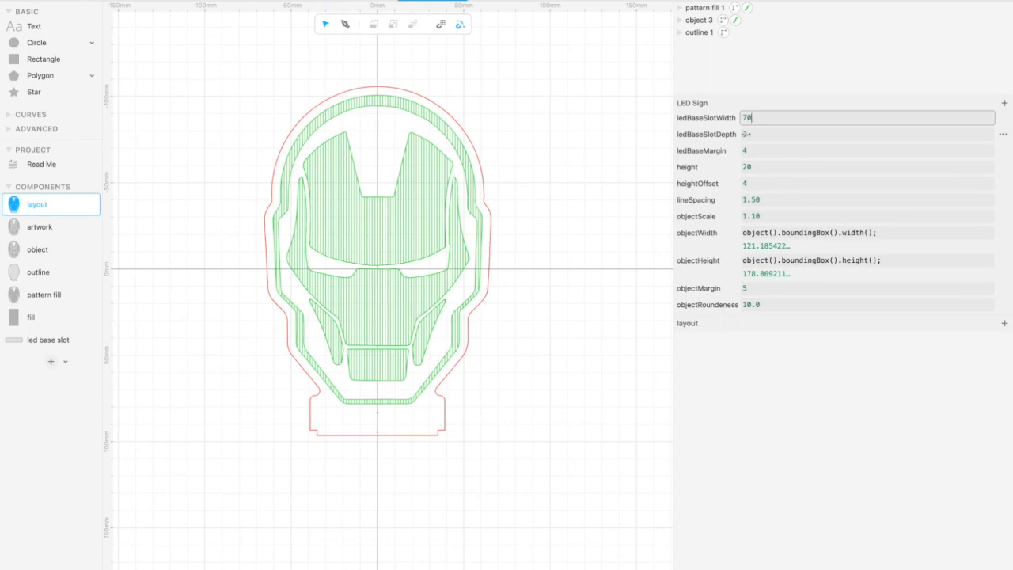
pyautogui.click(745, 134)
pyautogui.press('BackSpace')
pyautogui.write('1')
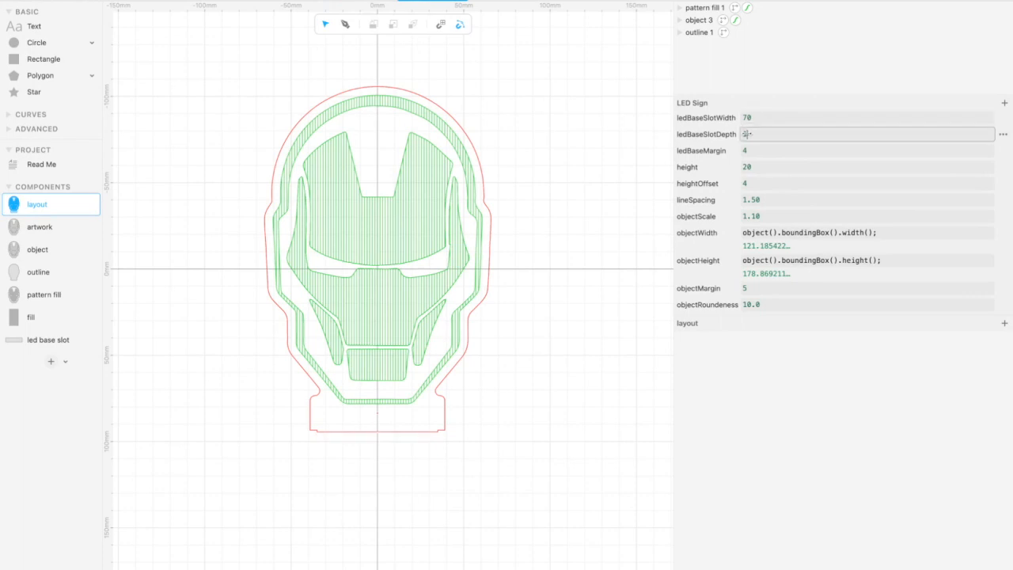
pyautogui.write('8')
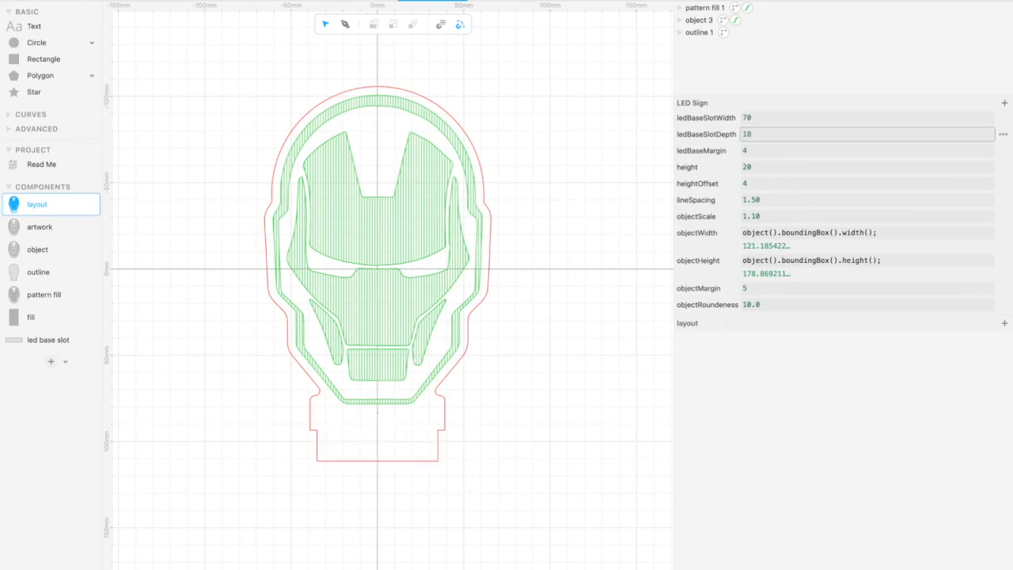
# - Set the ledBaseMargin parameter to 5 and the base height to 14
pyautogui.click(744, 151)
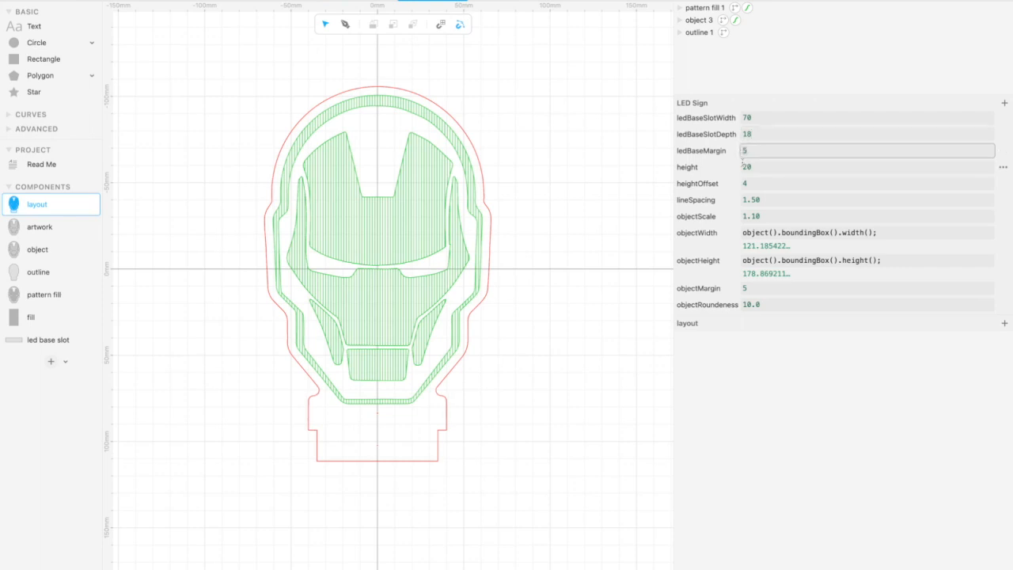
pyautogui.moveTo(750, 167); pyautogui.dragTo(746, 167)
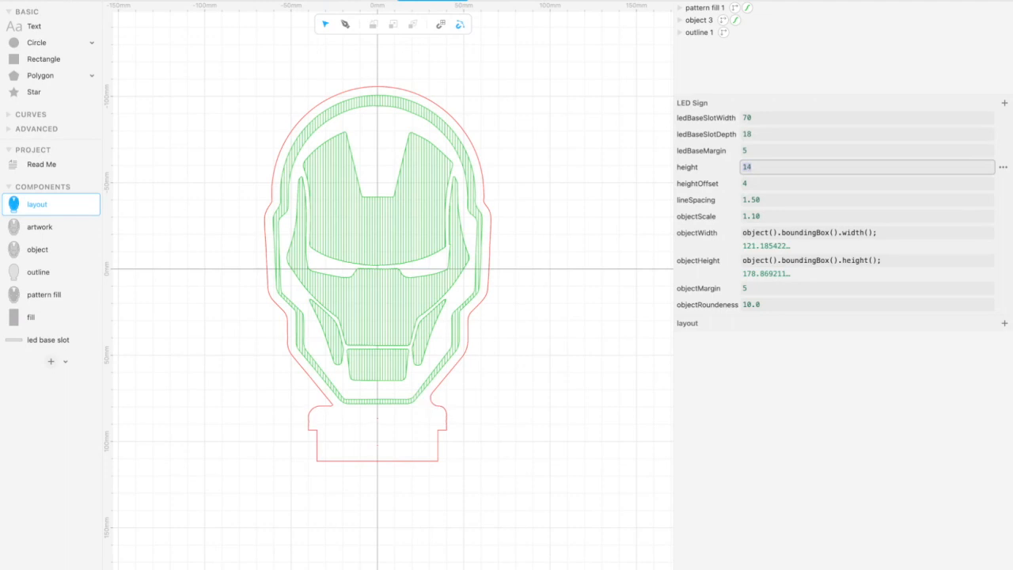
pyautogui.press('Down')
pyautogui.press('Up')
# - Set the pattern's lineSpacing to 1.80 and the objectScale to 1.00
pyautogui.moveTo(747, 200); pyautogui.dragTo(1012, 199)
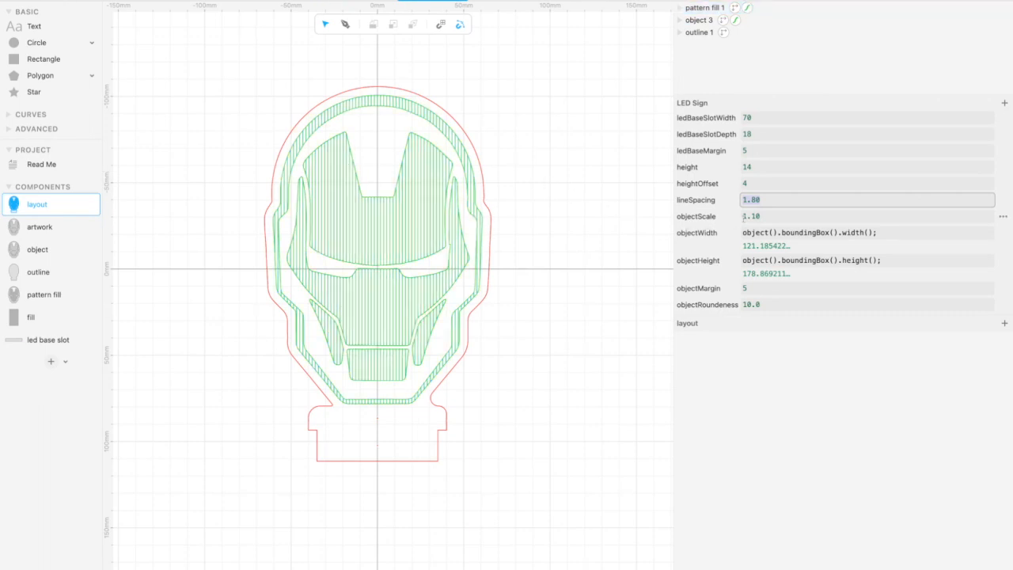
pyautogui.moveTo(745, 216)
pyautogui.mouseDown()
pyautogui.moveTo(778, 216)
pyautogui.moveTo(743, 216)
pyautogui.mouseUp()
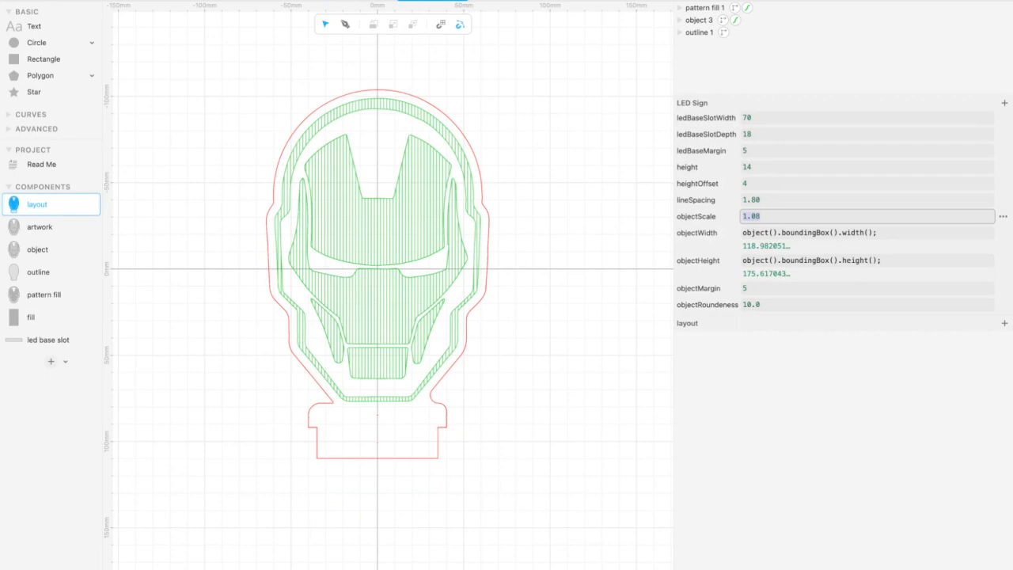
pyautogui.moveTo(744, 216); pyautogui.dragTo(745, 216)
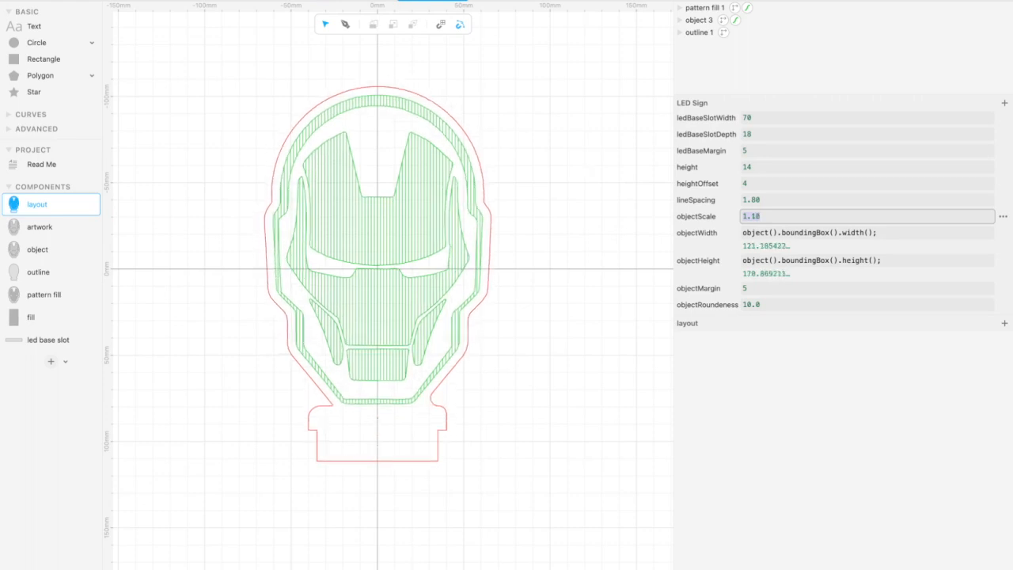
pyautogui.moveTo(745, 217); pyautogui.dragTo(738, 216)
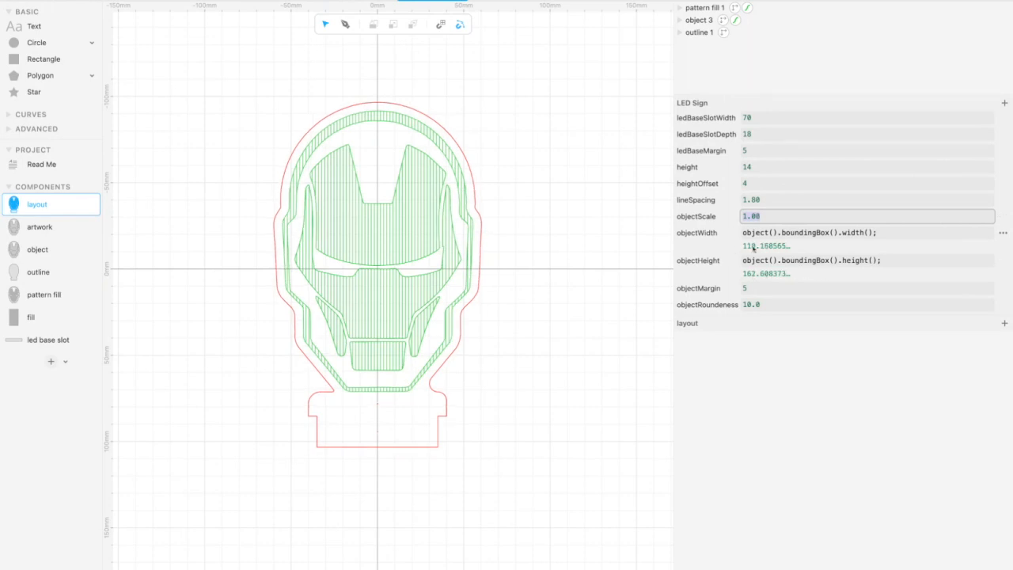
# - Try out adjustments to objectMargin and objectRoundeness, ending at 5 and 10.0
pyautogui.moveTo(745, 288); pyautogui.dragTo(745, 288)
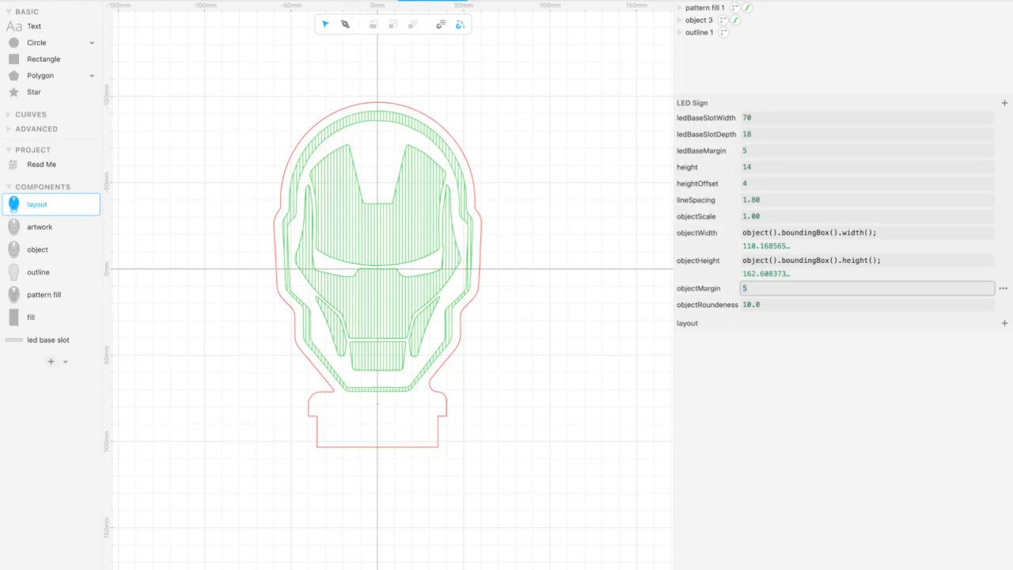
pyautogui.click(747, 304)
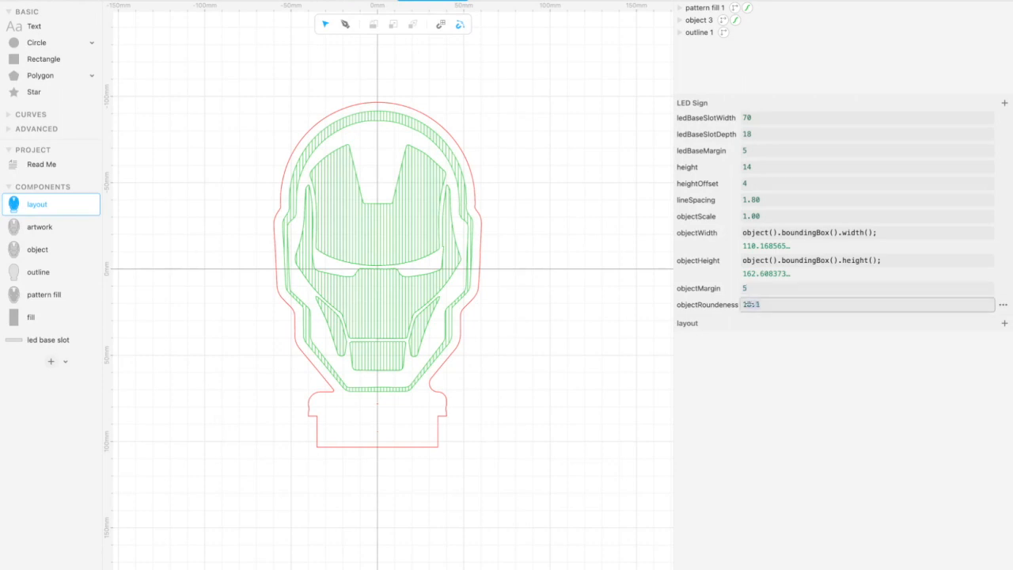
pyautogui.moveTo(747, 304)
pyautogui.mouseDown()
pyautogui.moveTo(731, 304)
pyautogui.moveTo(747, 304)
pyautogui.mouseUp()
pyautogui.click(615, 323)
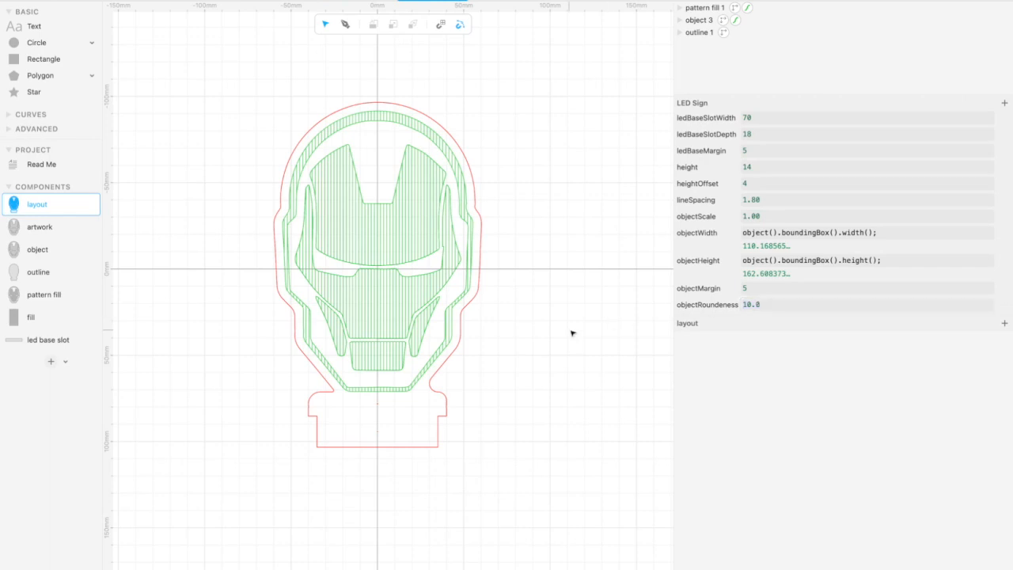
# - Export the finished Iron Man sign layout as an SVG file
pyautogui.click(19, 5)
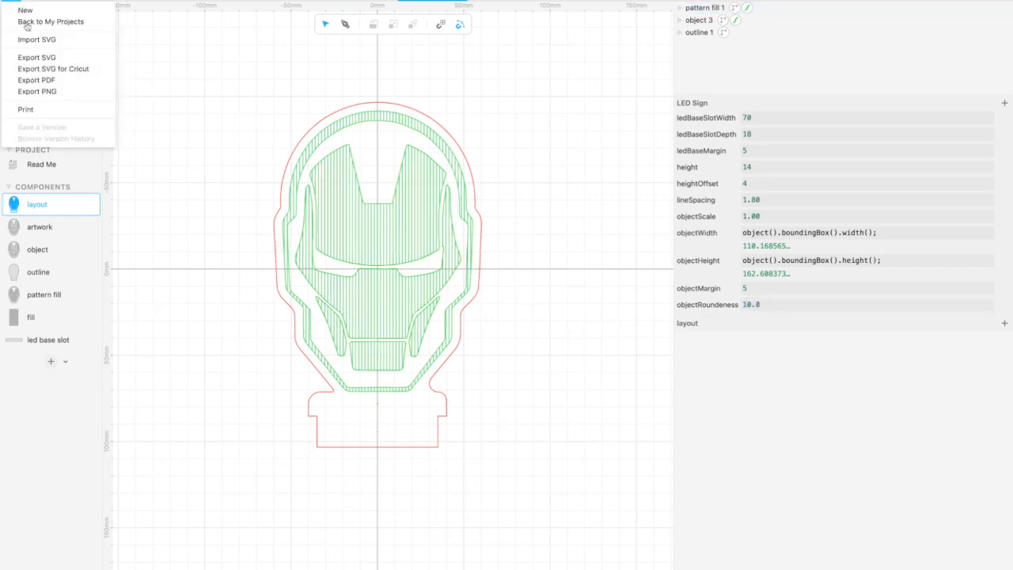
pyautogui.click(65, 58)
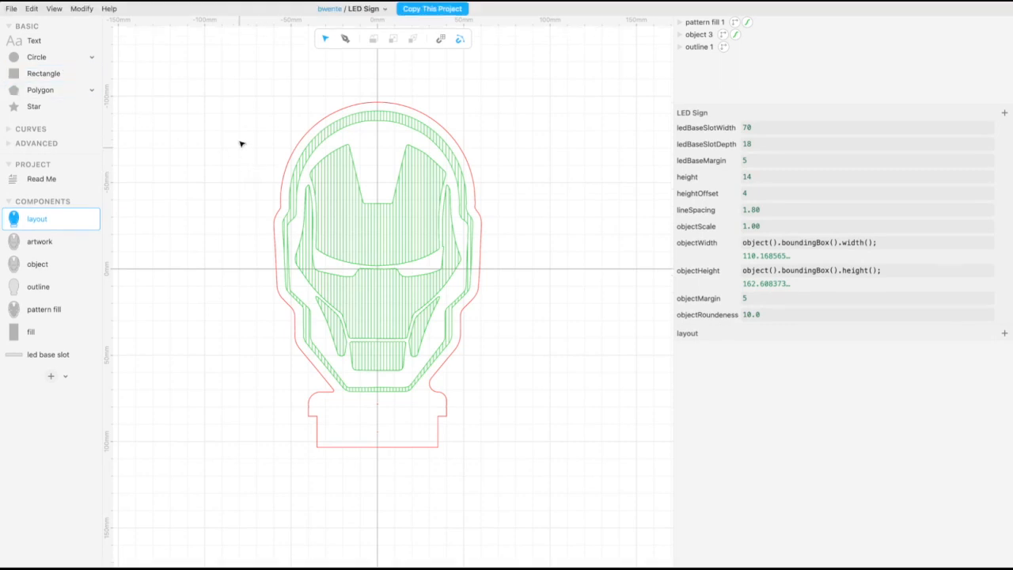
# - Import the Superman_shield SVG into the artwork component and delete the Iron Man artwork
pyautogui.click(42, 241)
pyautogui.click(386, 208)
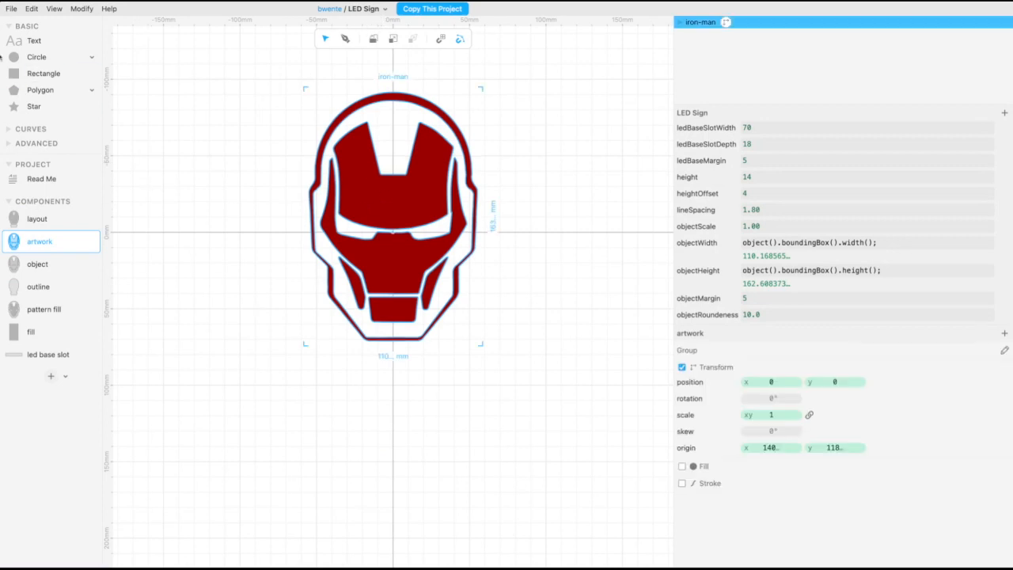
pyautogui.click(11, 10)
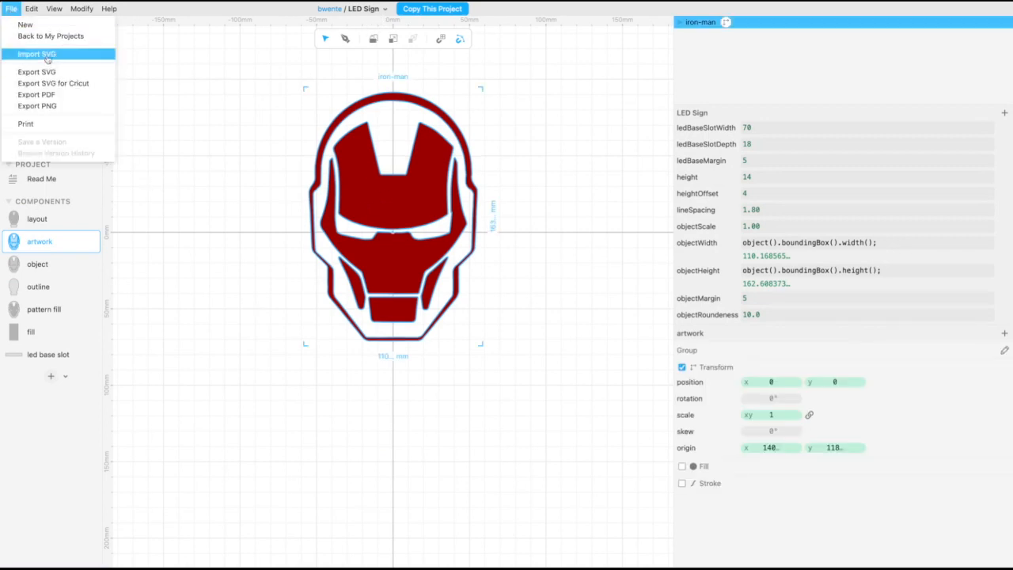
pyautogui.click(47, 58)
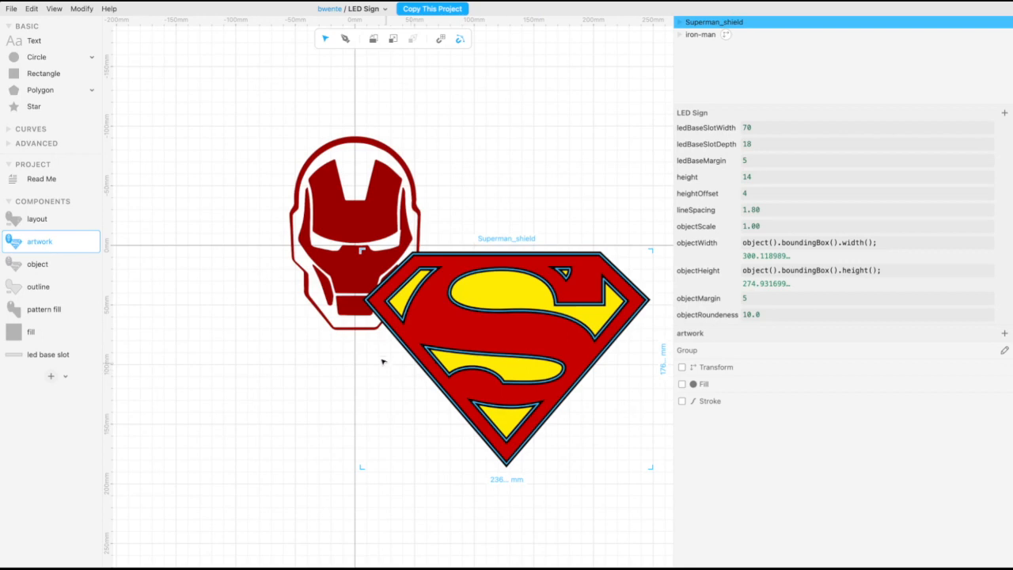
pyautogui.click(341, 278)
pyautogui.press('Delete')
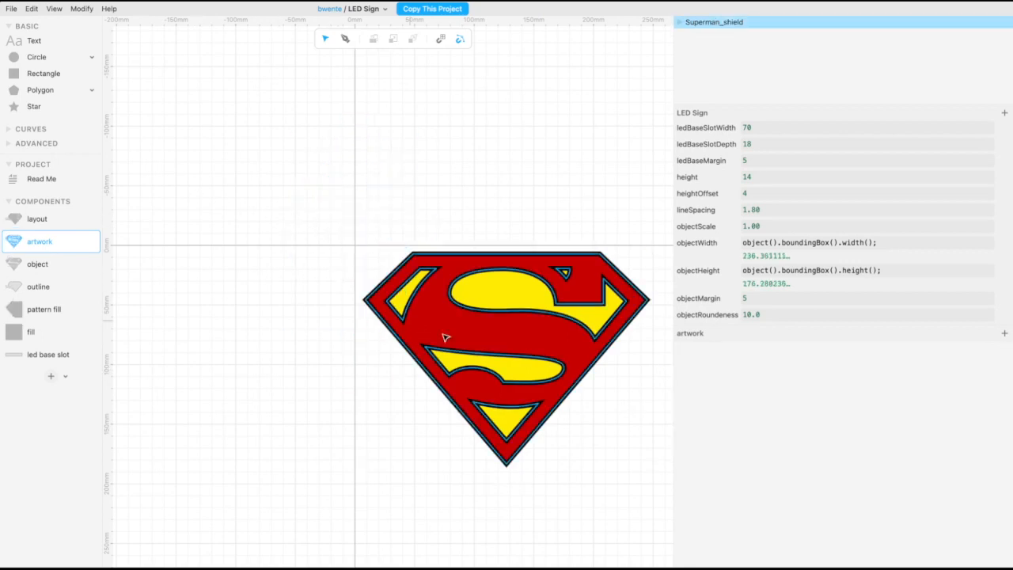
# - Enable Transform on the Superman shield, move its transform centre to the shield's middle (128, 78) and place it on the canvas origin
pyautogui.click(387, 290)
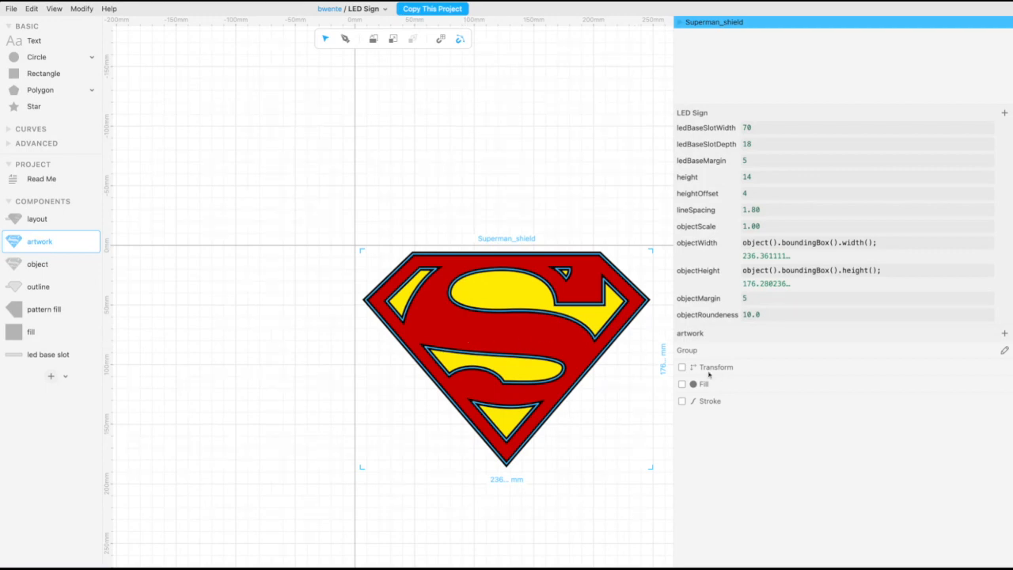
pyautogui.click(682, 368)
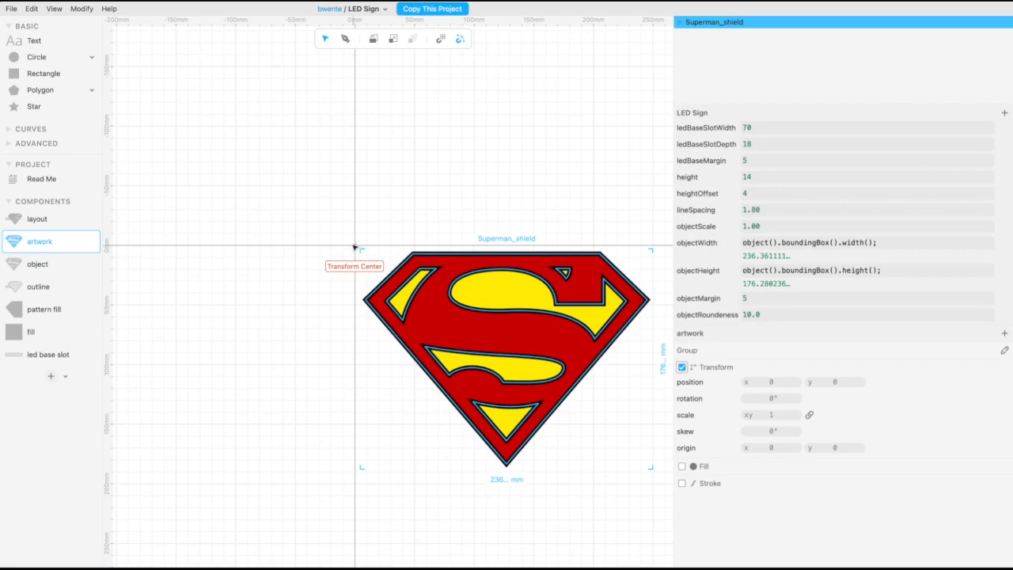
pyautogui.moveTo(354, 246)
pyautogui.mouseDown()
pyautogui.moveTo(480, 334)
pyautogui.moveTo(509, 343)
pyautogui.moveTo(355, 247)
pyautogui.mouseUp()
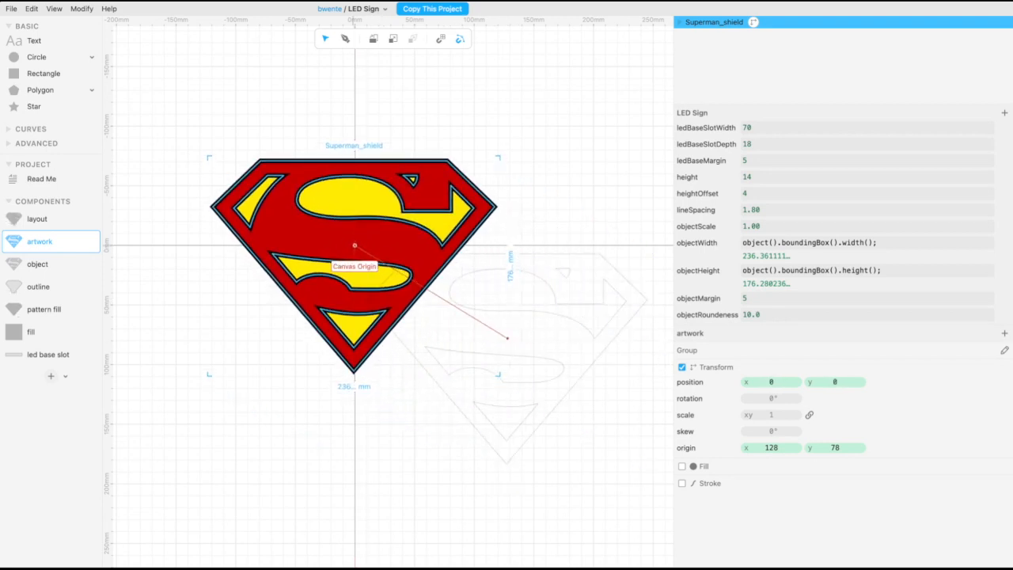
pyautogui.click(498, 354)
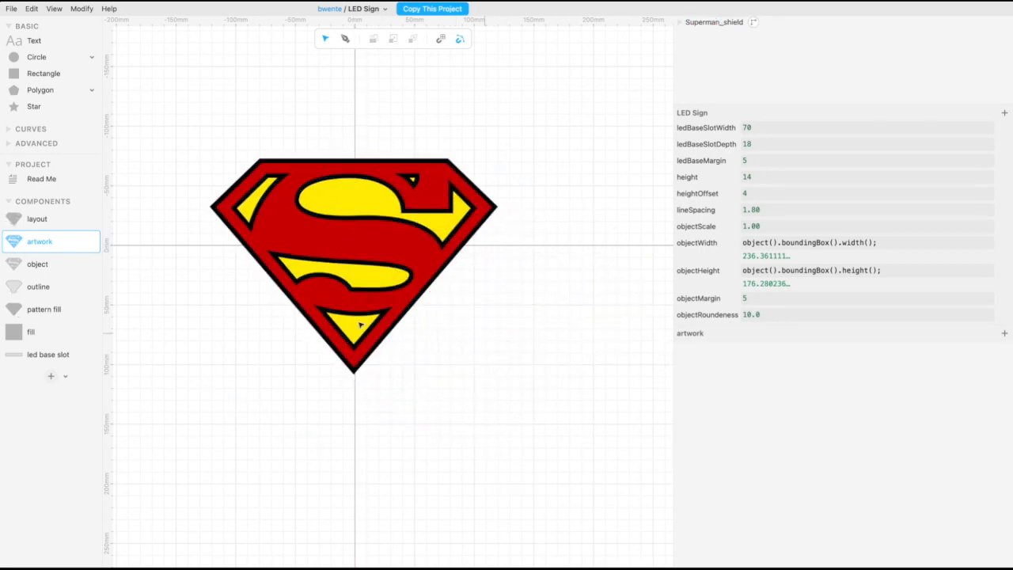
# - Check the shield's engraving pattern in the layout and turn the Superman shield artwork into a compound path
pyautogui.click(17, 220)
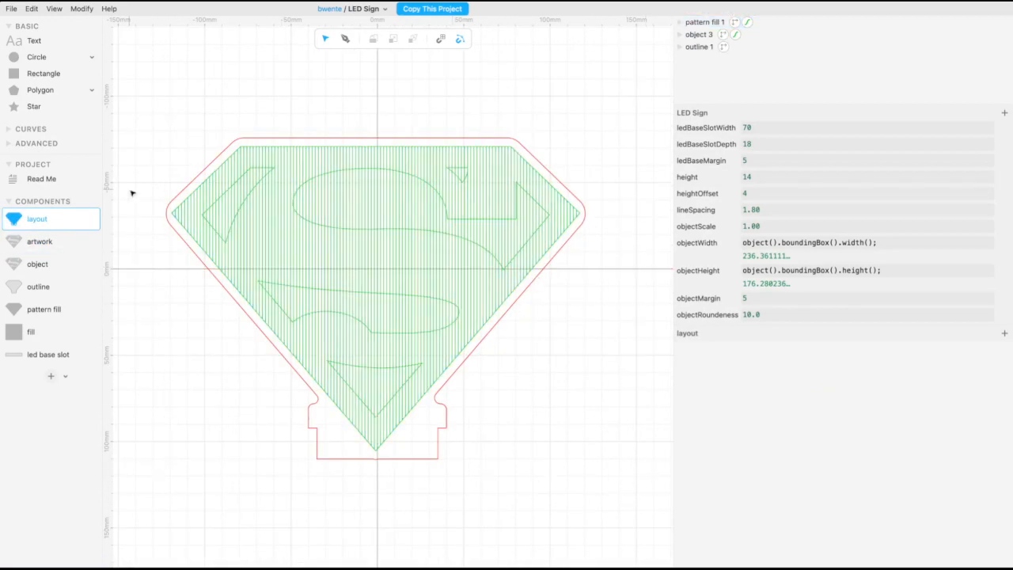
pyautogui.click(63, 242)
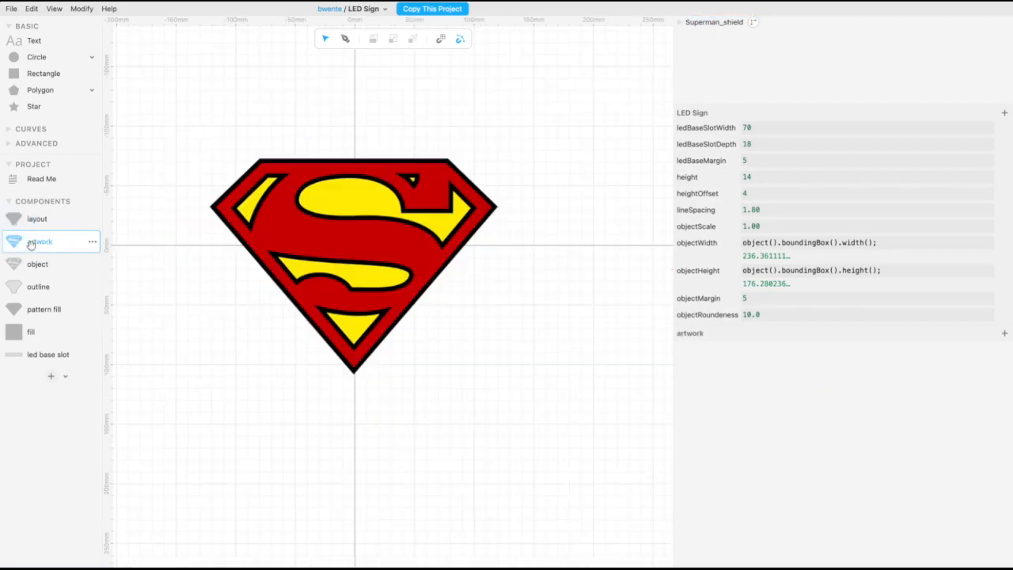
pyautogui.click(360, 244)
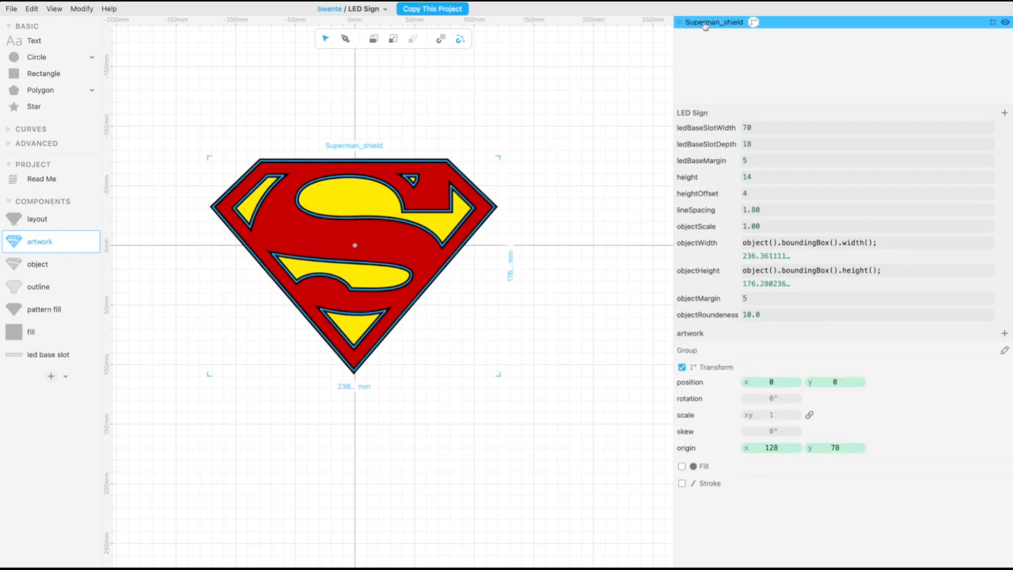
pyautogui.click(11, 9)
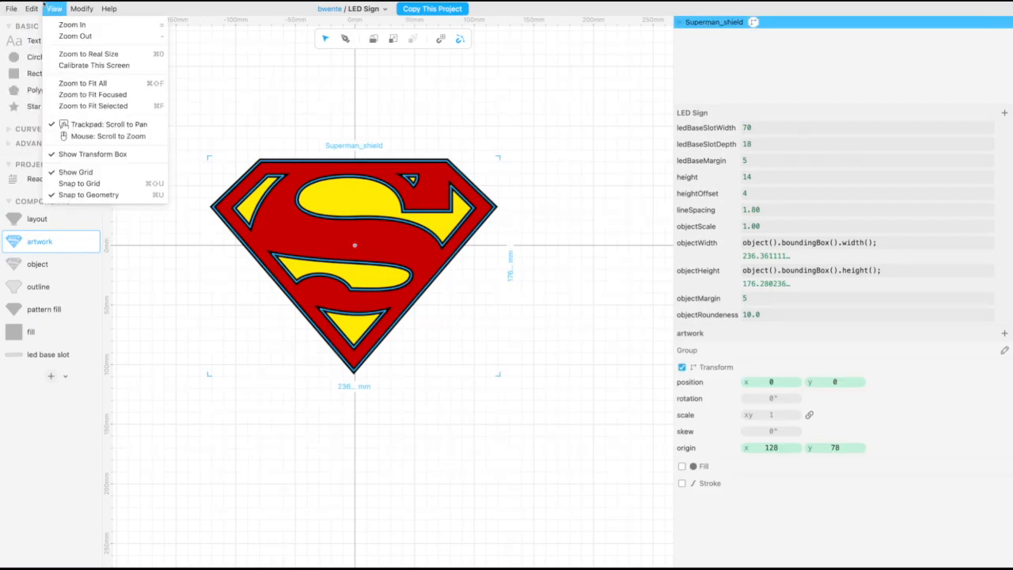
pyautogui.moveTo(30, 9)
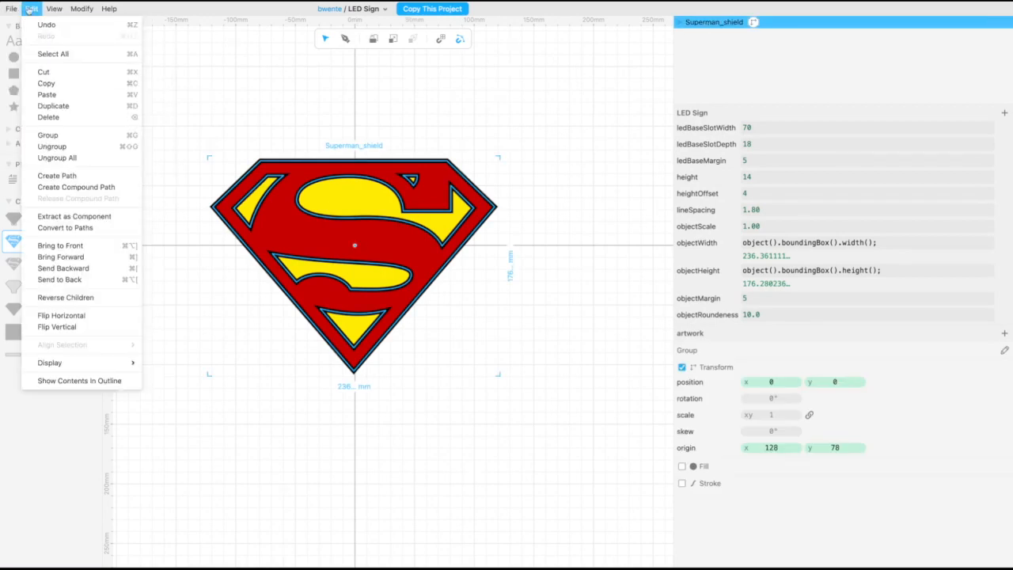
pyautogui.click(79, 192)
pyautogui.click(250, 311)
# - In the layout component, set lineSpacing to 1.61 and objectScale to 0.59
pyautogui.click(46, 219)
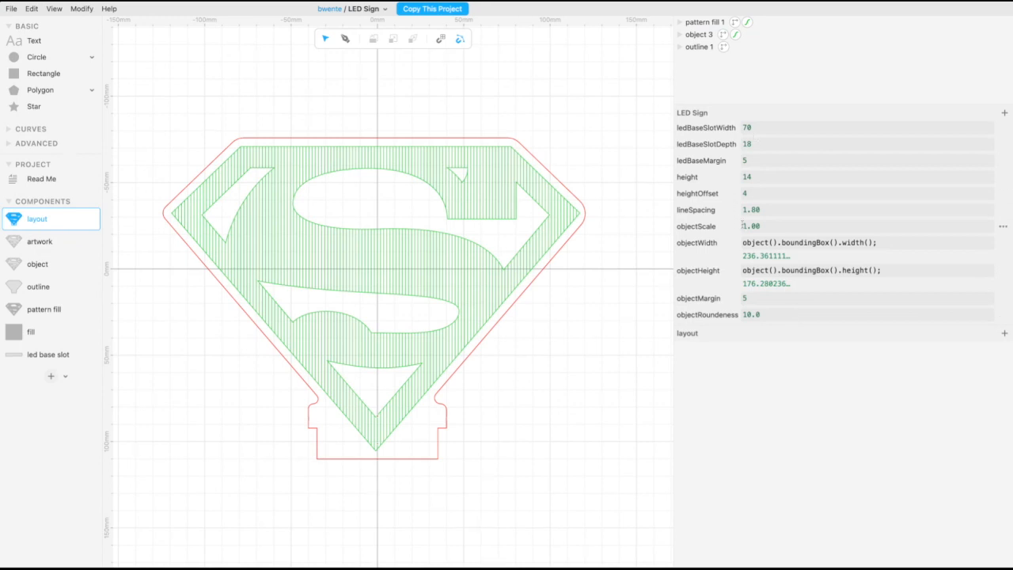
pyautogui.click(754, 210)
pyautogui.moveTo(756, 209); pyautogui.dragTo(747, 226)
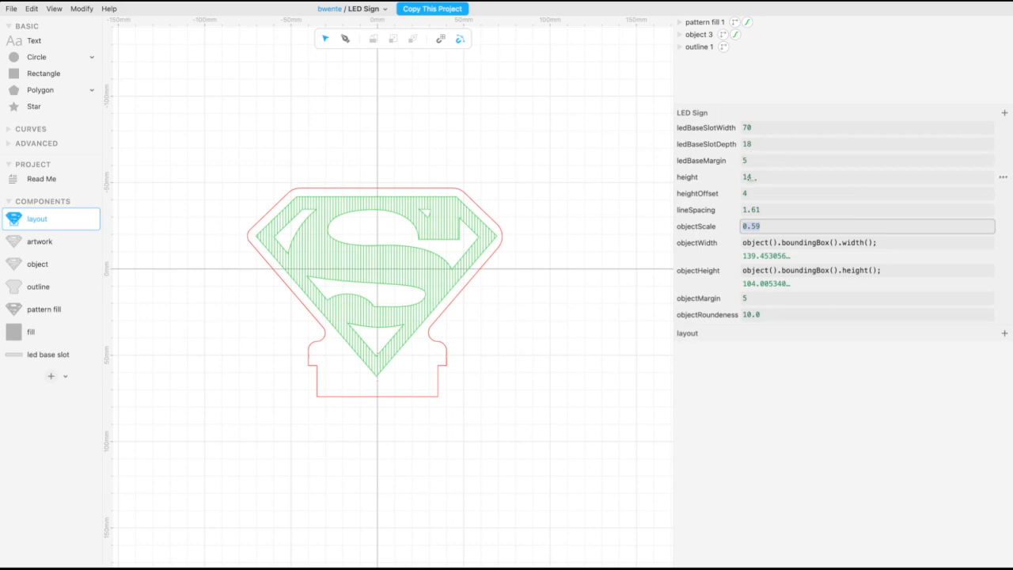
# - Refine the base shape with height 19, heightOffset 26 and objectRoundeness 5.0
pyautogui.moveTo(752, 178); pyautogui.dragTo(745, 193)
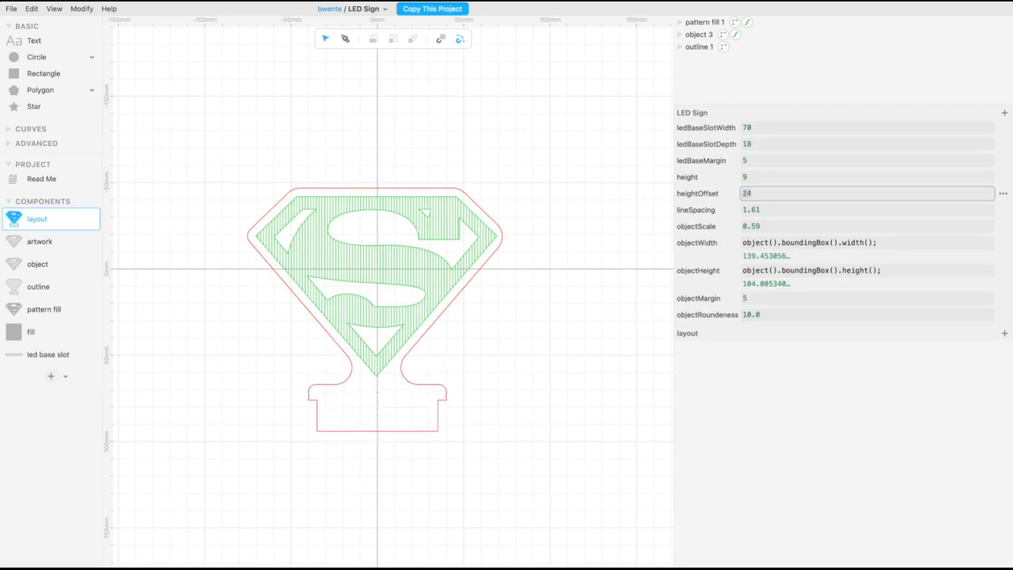
pyautogui.moveTo(745, 193); pyautogui.dragTo(747, 177)
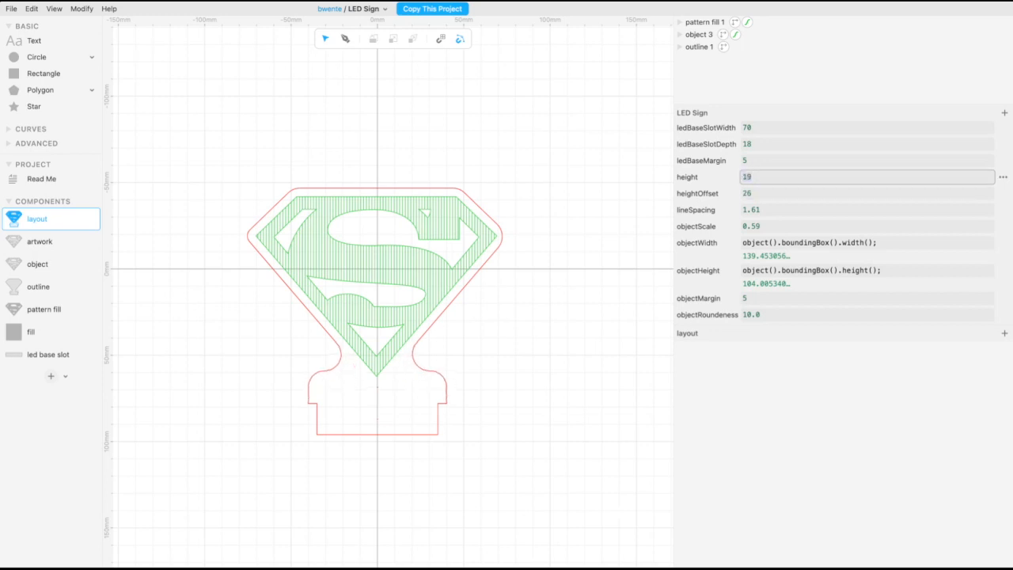
pyautogui.moveTo(748, 314); pyautogui.dragTo(745, 314)
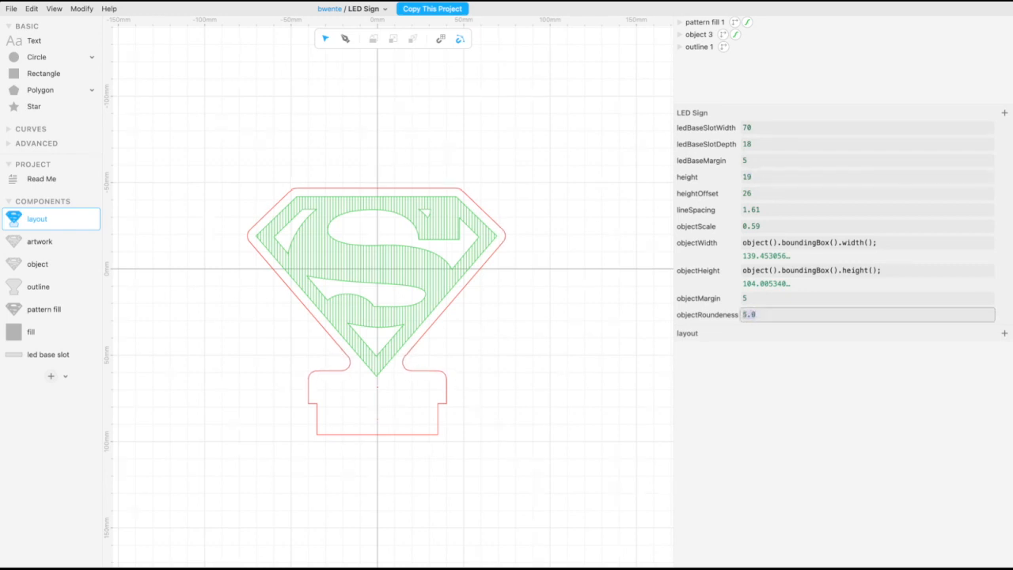
pyautogui.click(569, 290)
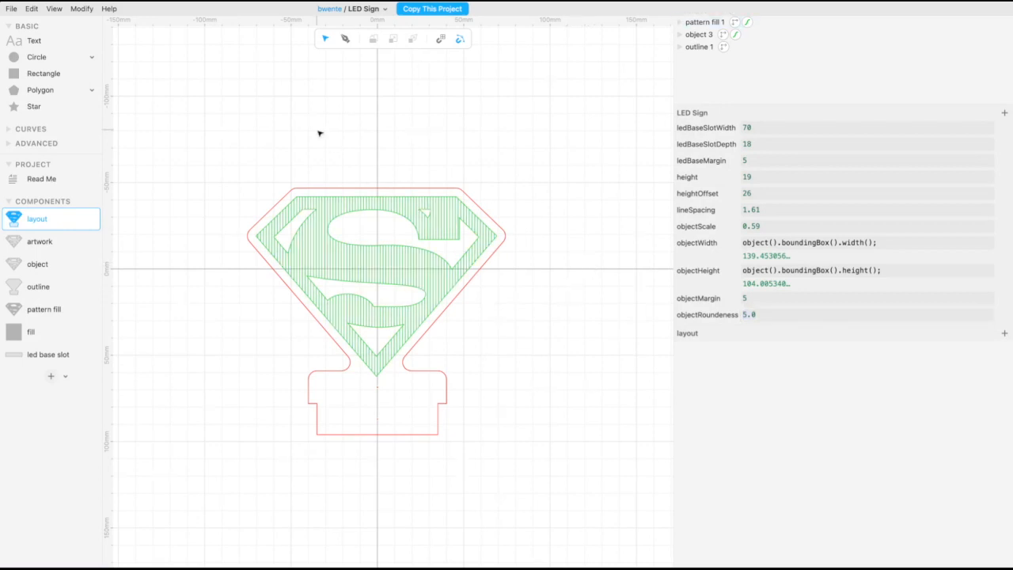
# - Export the finished Superman shield sign layout as an SVG file
pyautogui.click(14, 10)
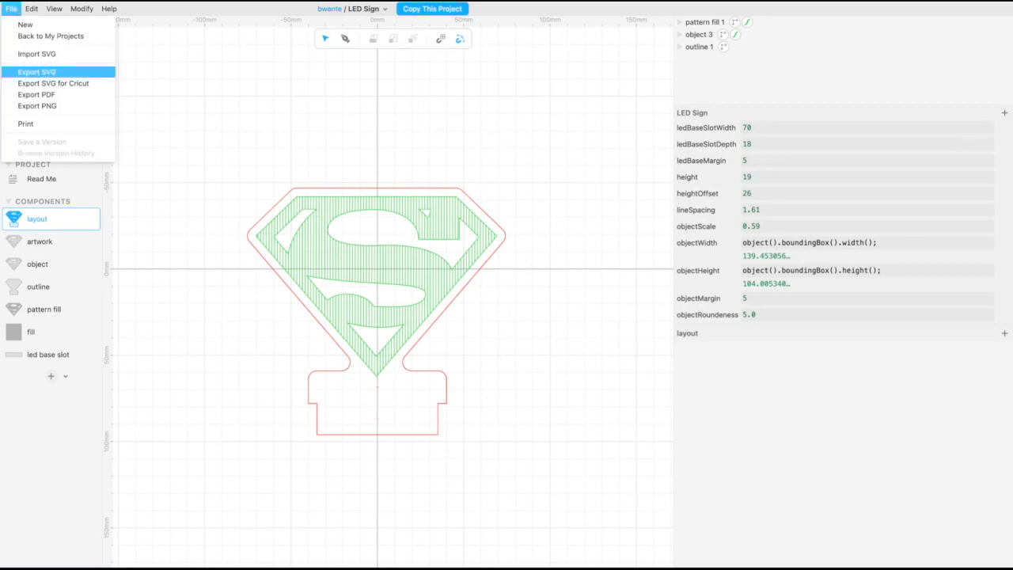
pyautogui.click(36, 72)
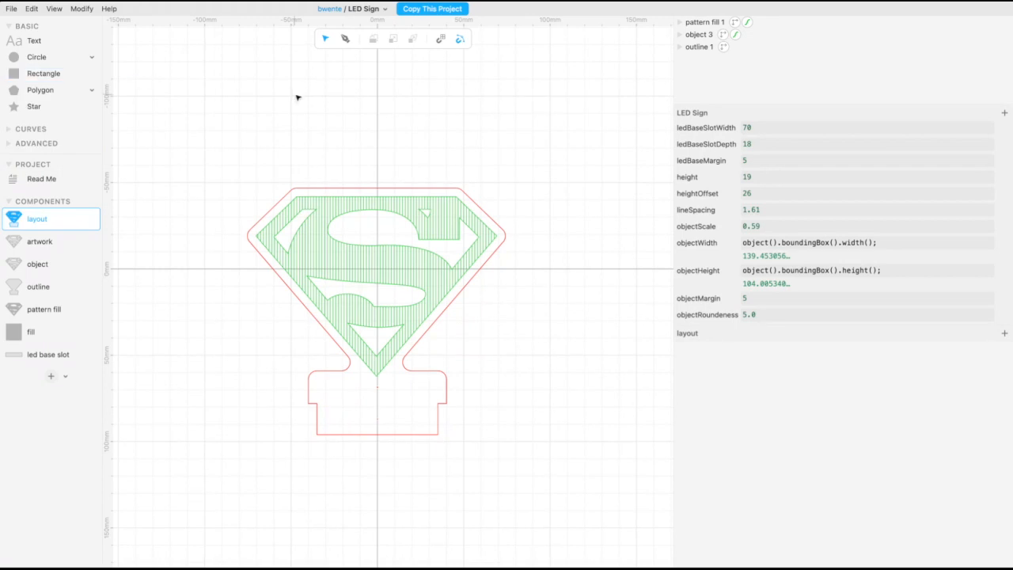
# - Import the Swamp Thing Text Logo SVG into the artwork component and delete the Superman shield compound path
pyautogui.click(36, 263)
pyautogui.click(32, 244)
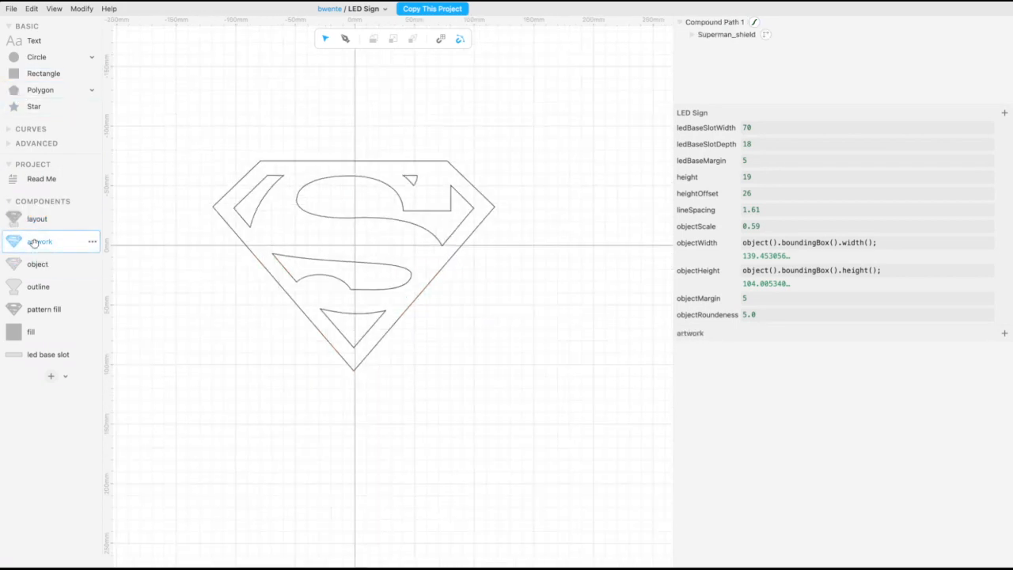
pyautogui.click(13, 8)
pyautogui.click(35, 56)
pyautogui.click(342, 219)
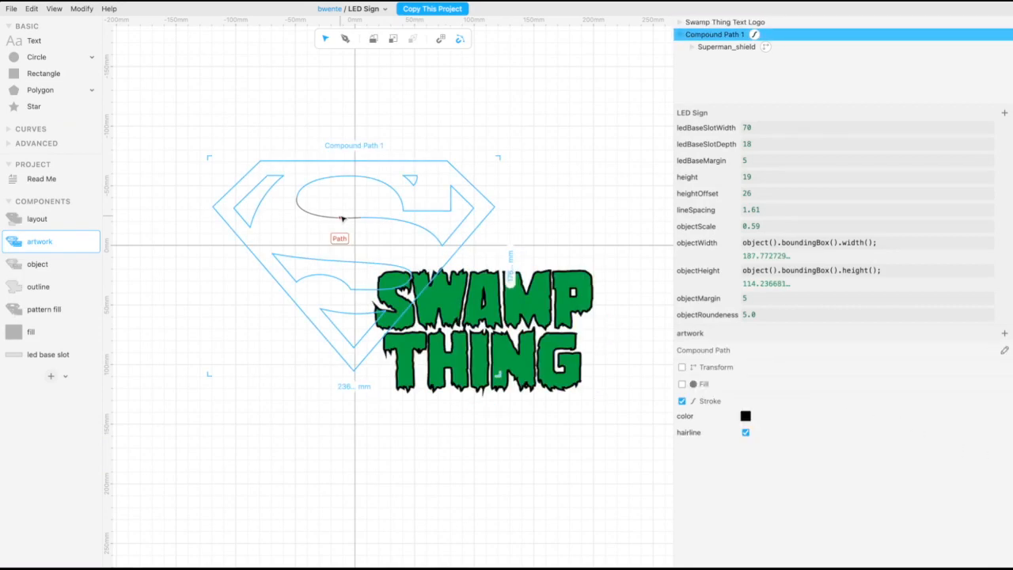
pyautogui.press('Delete')
# - Move the Swamp Thing logo's transform centre to its middle (about 107, 72) and place it on the canvas origin at 0, 0
pyautogui.moveTo(478, 322); pyautogui.dragTo(463, 312)
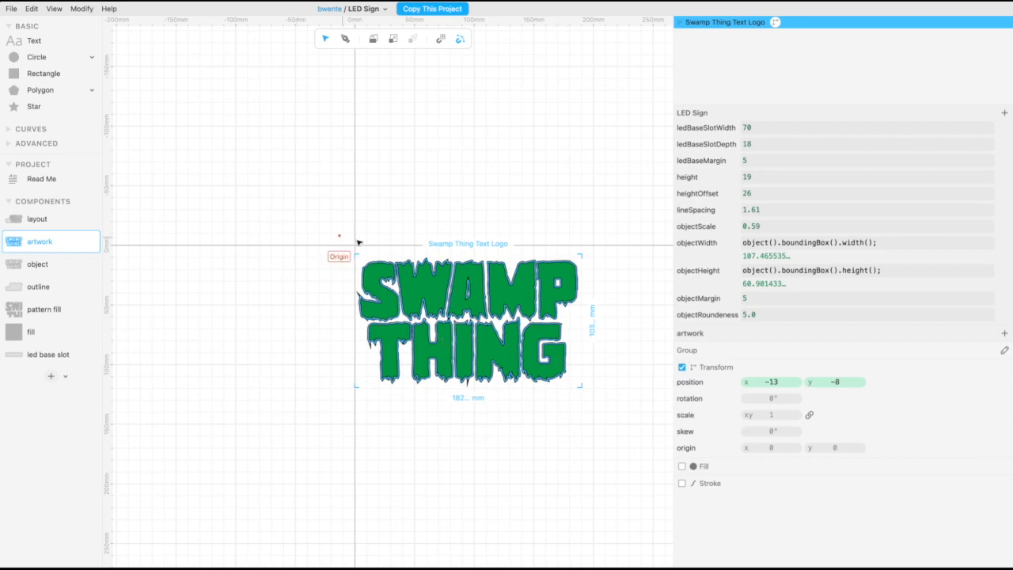
pyautogui.moveTo(451, 306); pyautogui.dragTo(426, 305)
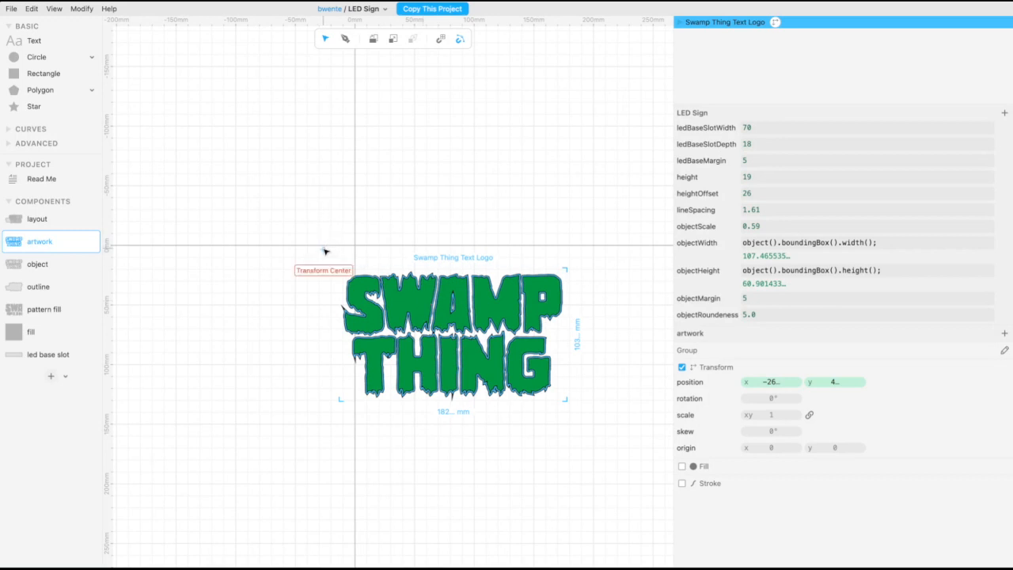
pyautogui.moveTo(324, 250); pyautogui.dragTo(356, 246)
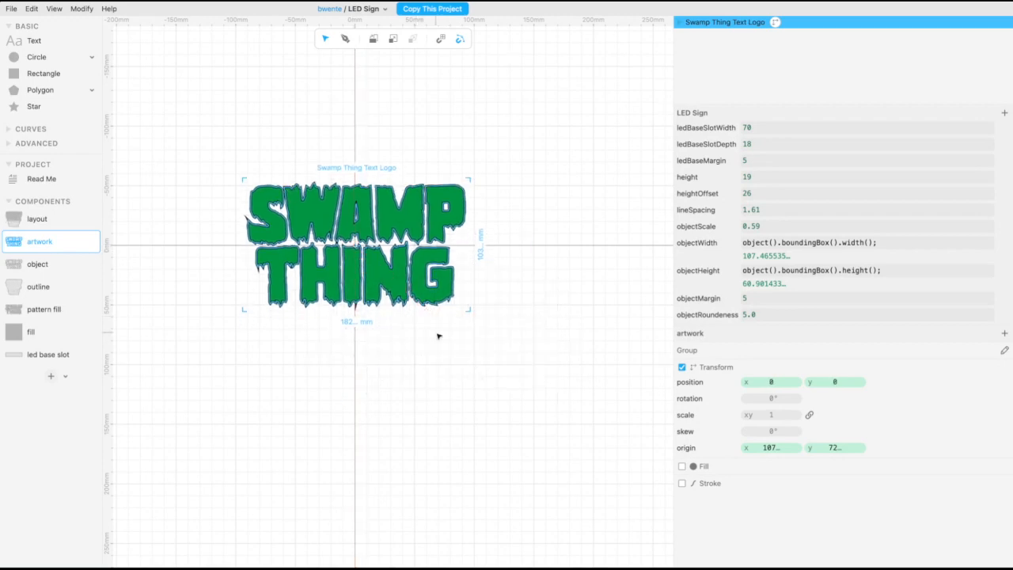
# - In the layout component, set height to 26, heightOffset to 8 and objectRoundeness to 15.6
pyautogui.click(78, 220)
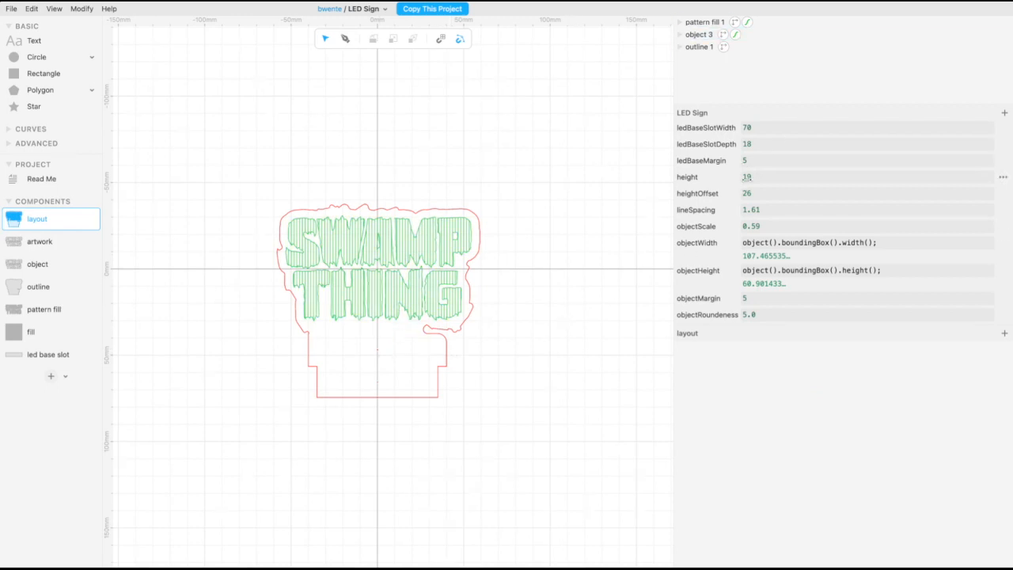
pyautogui.click(744, 177)
pyautogui.moveTo(749, 193); pyautogui.dragTo(737, 193)
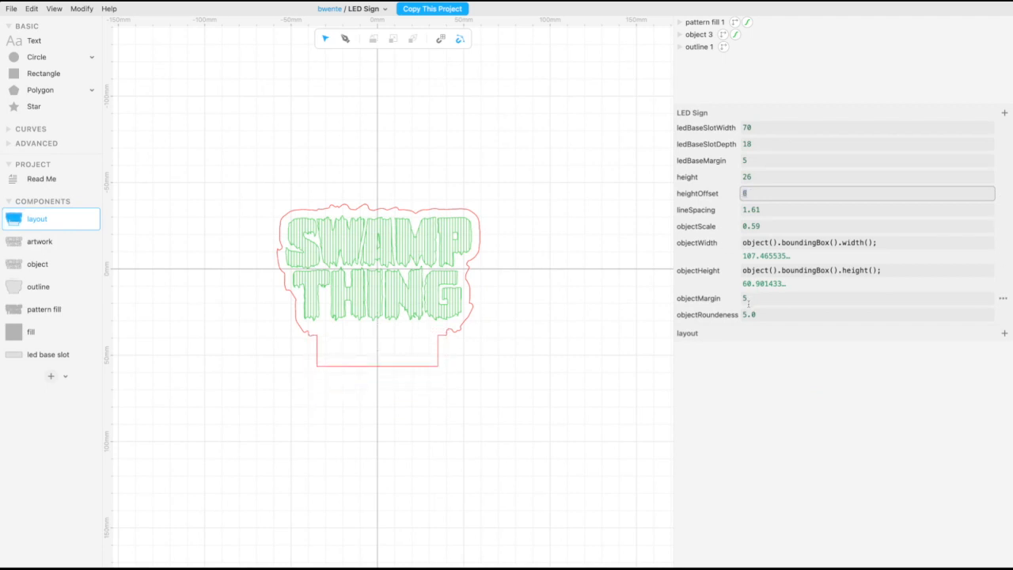
pyautogui.moveTo(744, 314); pyautogui.dragTo(749, 314)
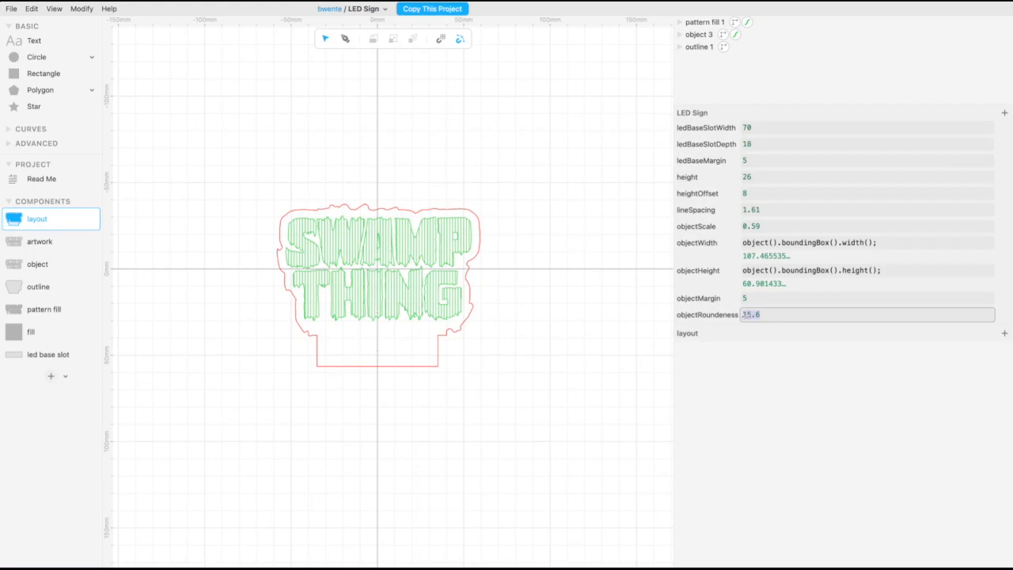